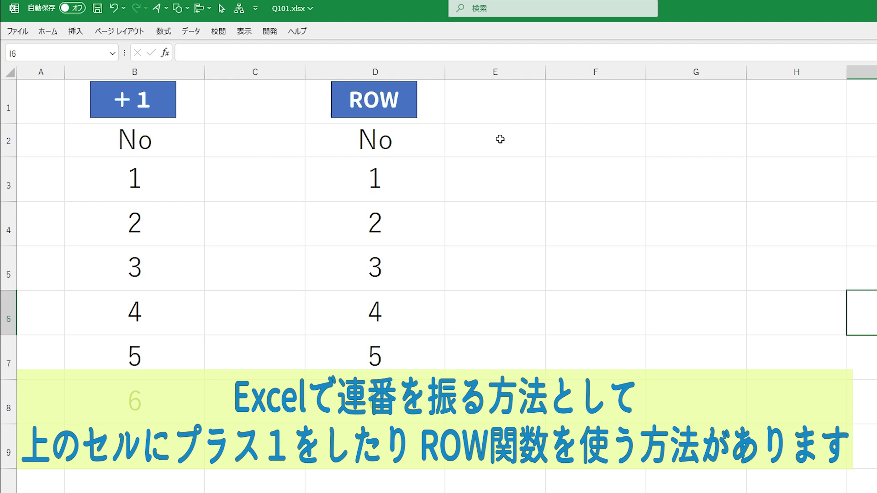
Inspect the +1 column formulas in B3 to B5, such as =B4+1 in B5
left_click(172, 181)
key("F2")
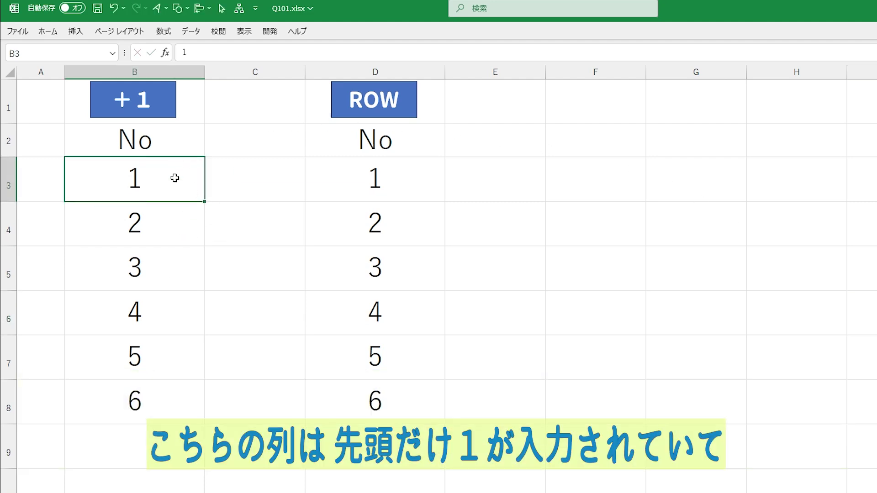
left_click(176, 225)
key("F2")
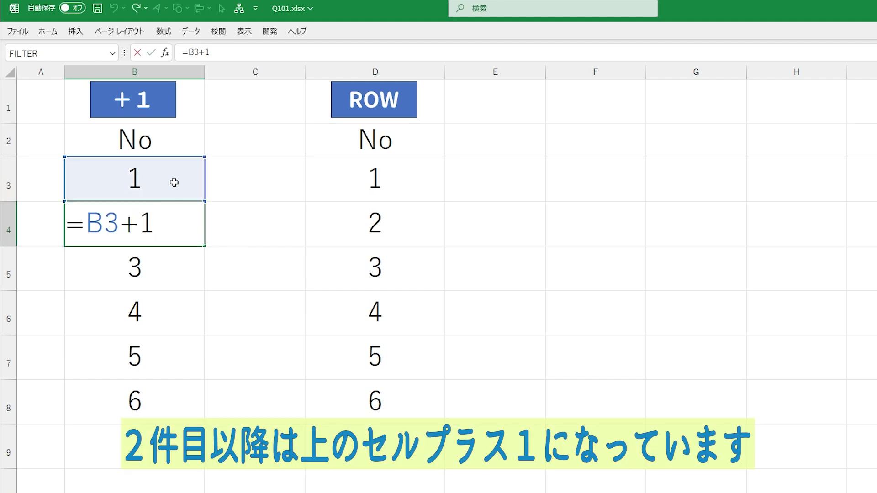
key("Escape")
left_click(176, 263)
key("F2")
key("Escape")
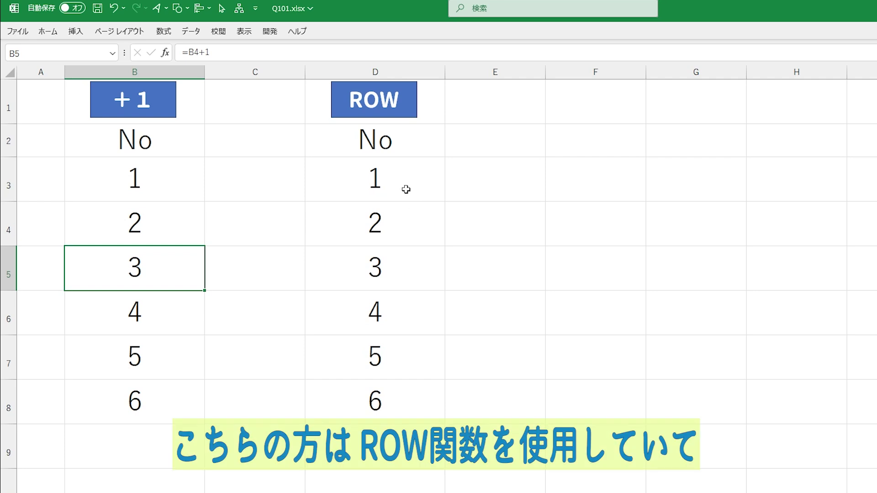
Inspect the =ROW()-2 formulas in the ROW column cells D3 and D4
left_click(406, 189)
key("F2")
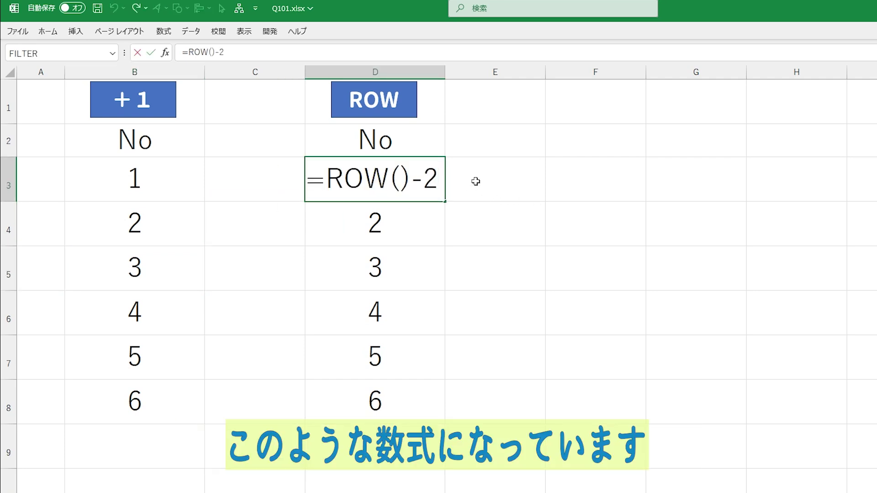
key("Escape")
left_click(423, 219)
key("F2")
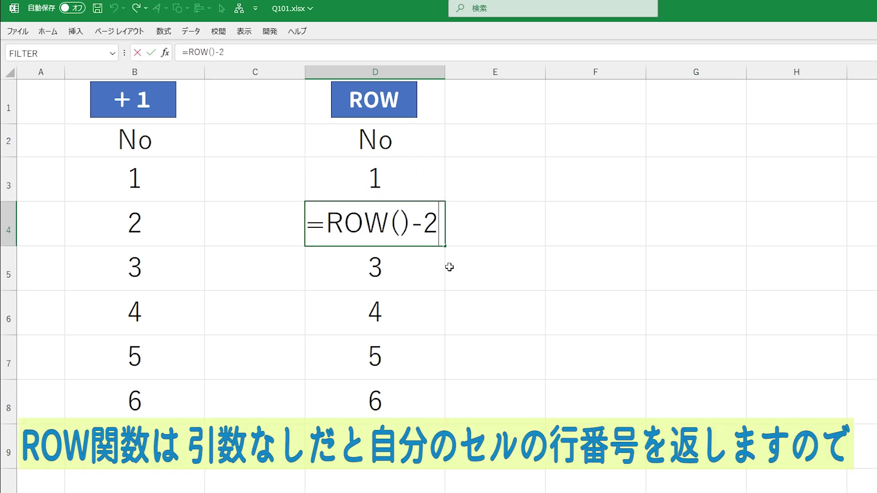
key("Escape")
Recheck the ROW column formulas in D3 through D5, each =ROW()-2
left_click(419, 168)
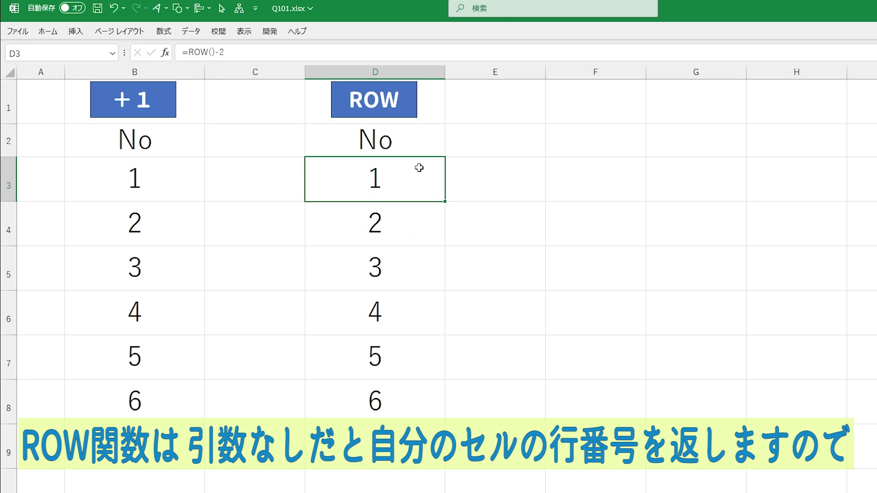
key("F2")
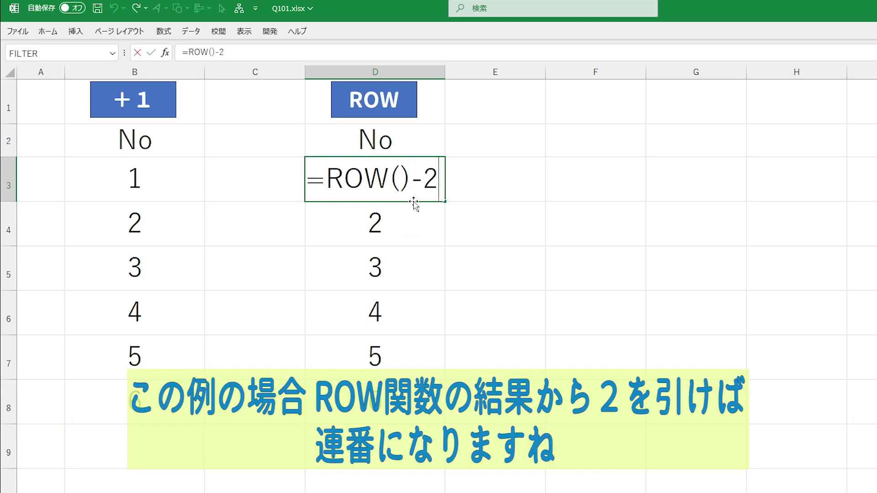
key("Escape")
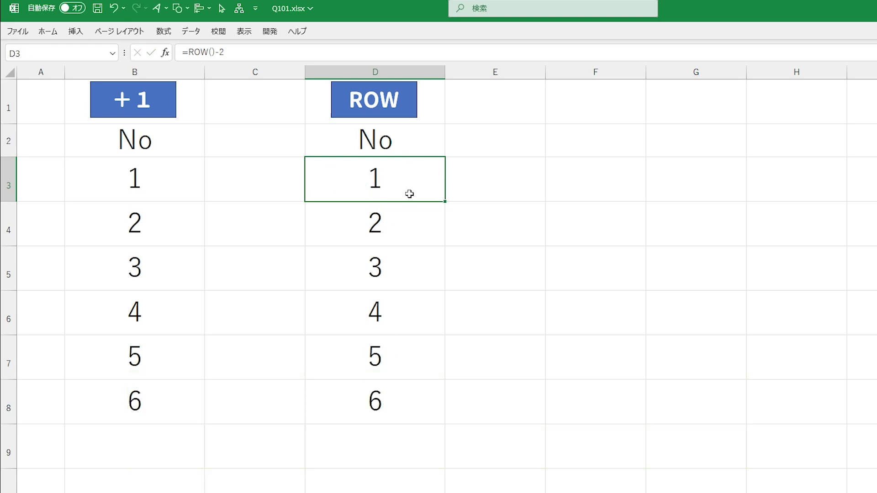
key("F2")
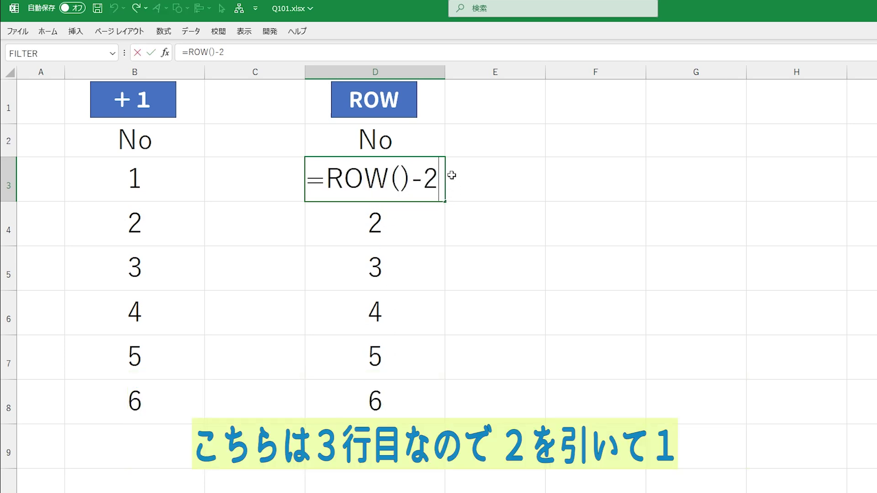
key("Escape")
key("Down")
key("F2")
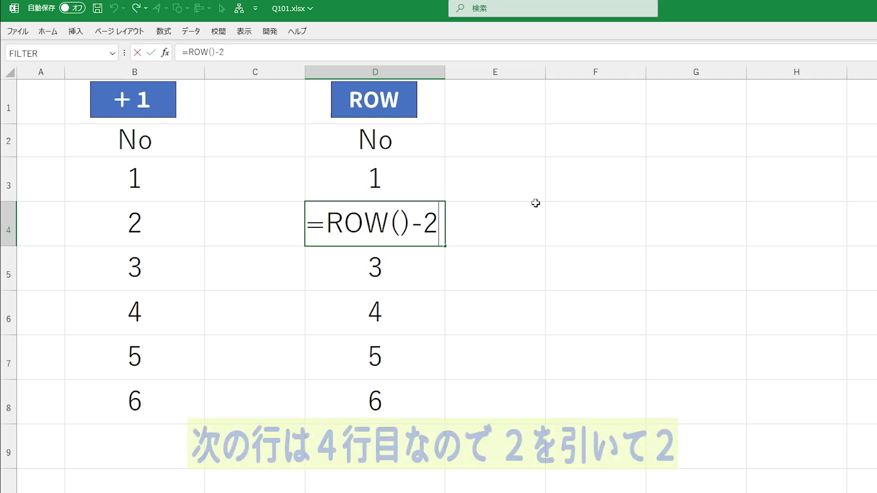
key("Escape")
key("Down")
key("F2")
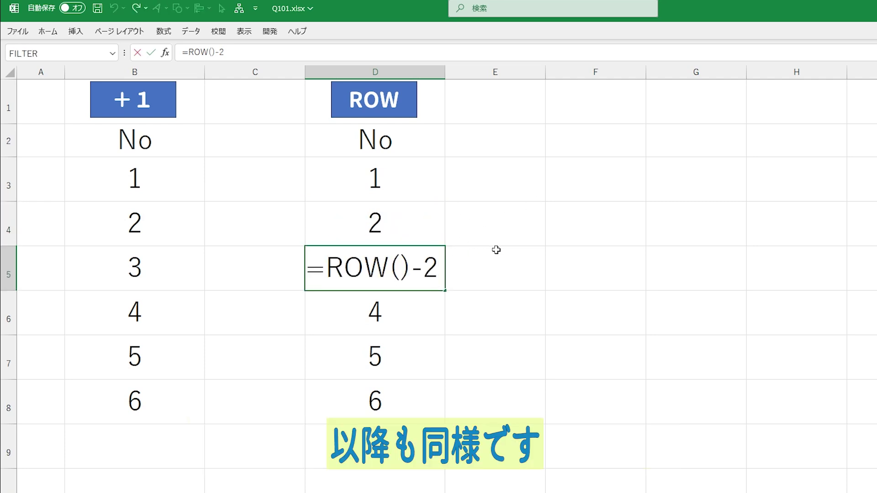
key("Escape")
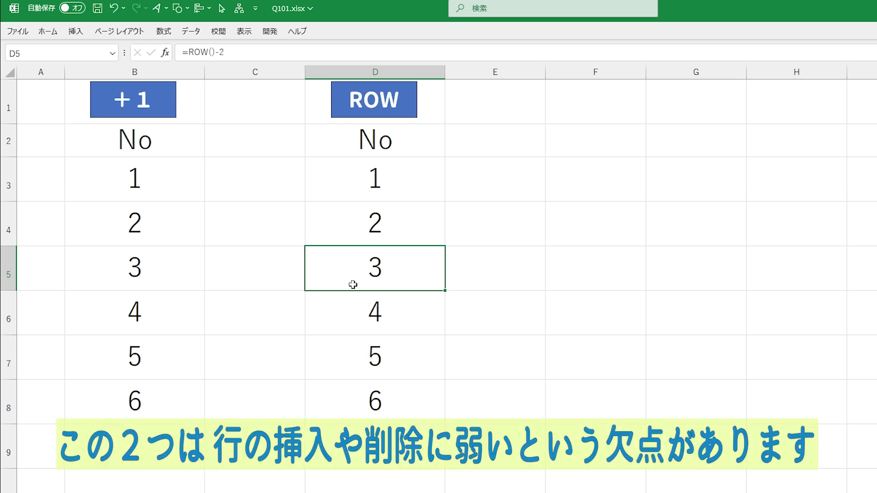
Delete row 5 and confirm B5 now holds the broken =#REF!+1 formula
right_click(8, 271)
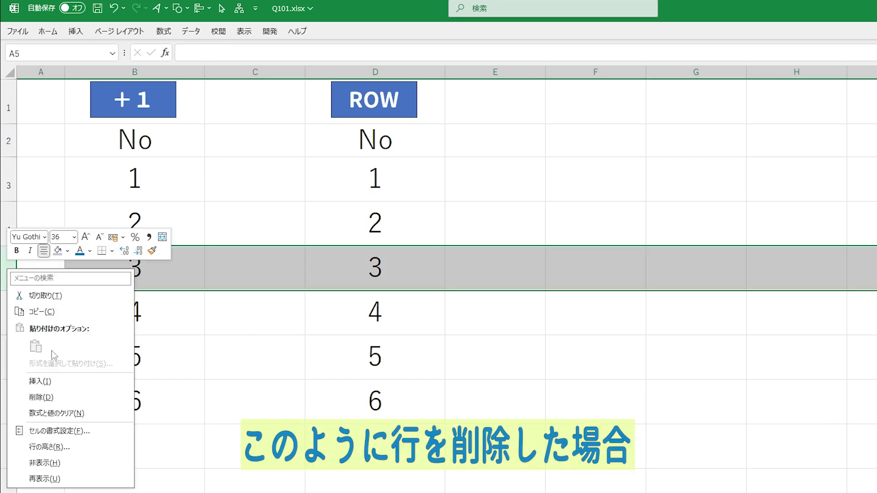
left_click(61, 396)
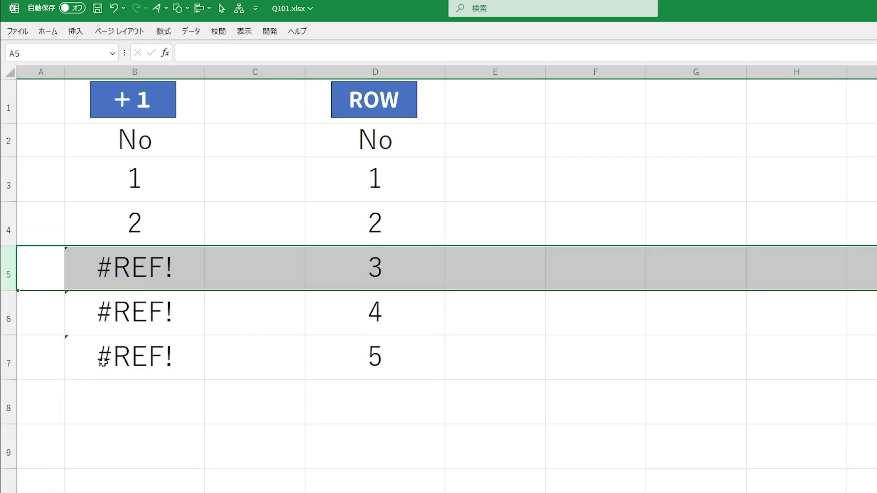
left_click(233, 321)
left_click(170, 285)
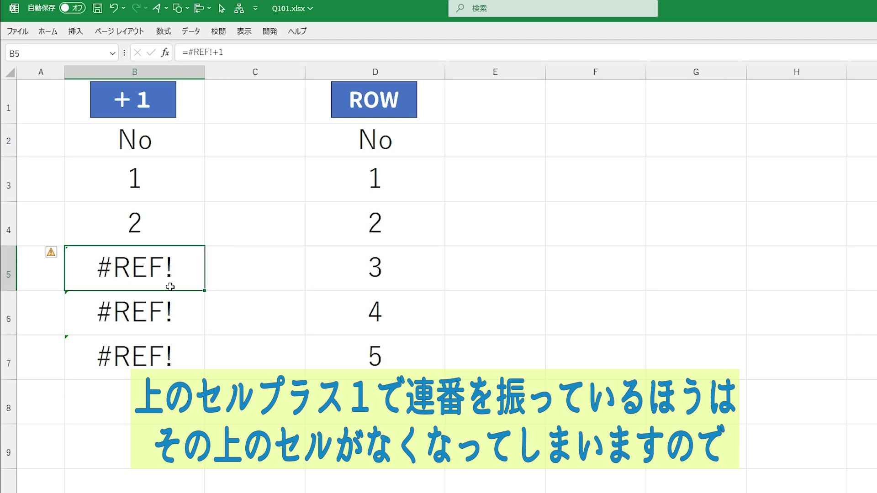
key("F2")
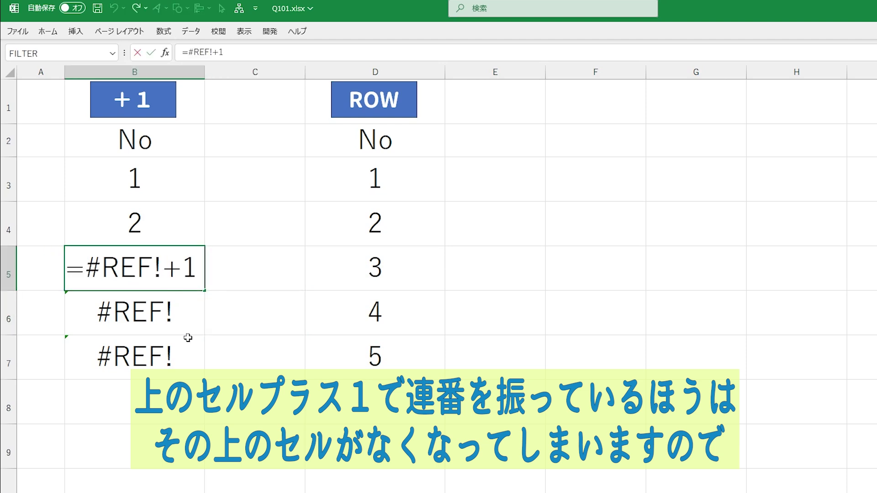
key("Escape")
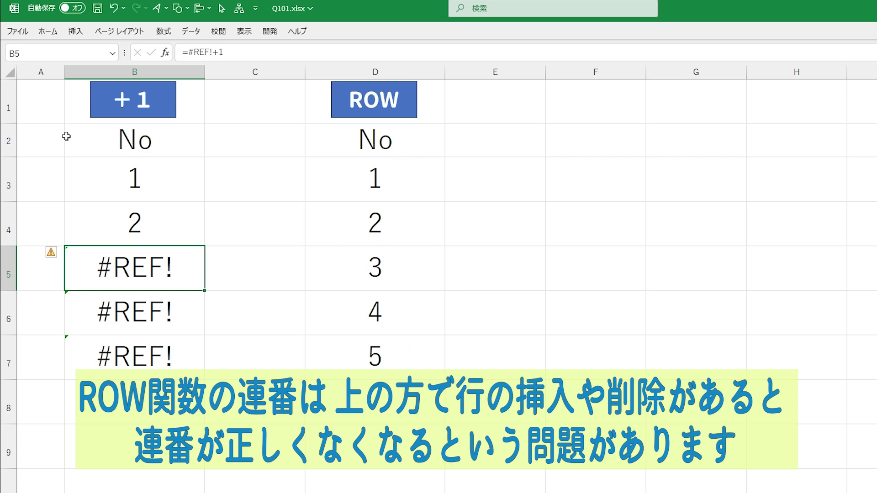
left_click_drag(8, 102, 7, 145)
Insert two rows above the tables and confirm the shifted =ROW()-2 cell now shows 3
right_click(6, 150)
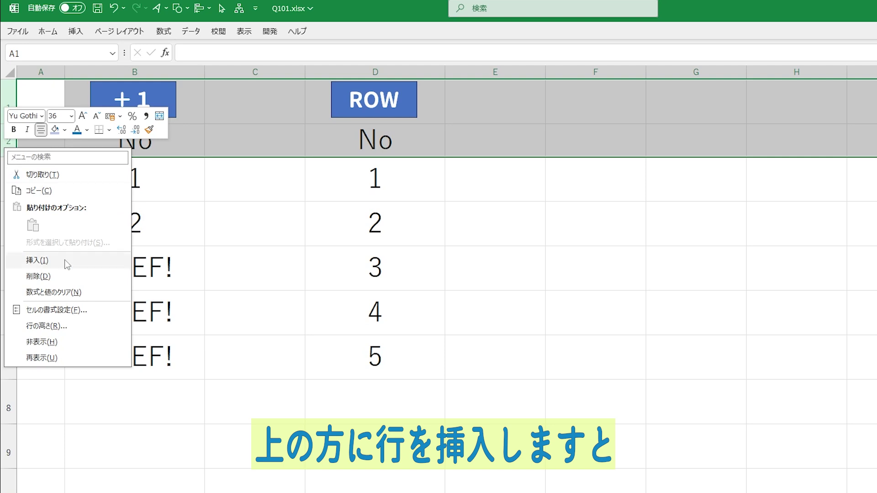
left_click(64, 259)
left_click(543, 294)
left_click(407, 272)
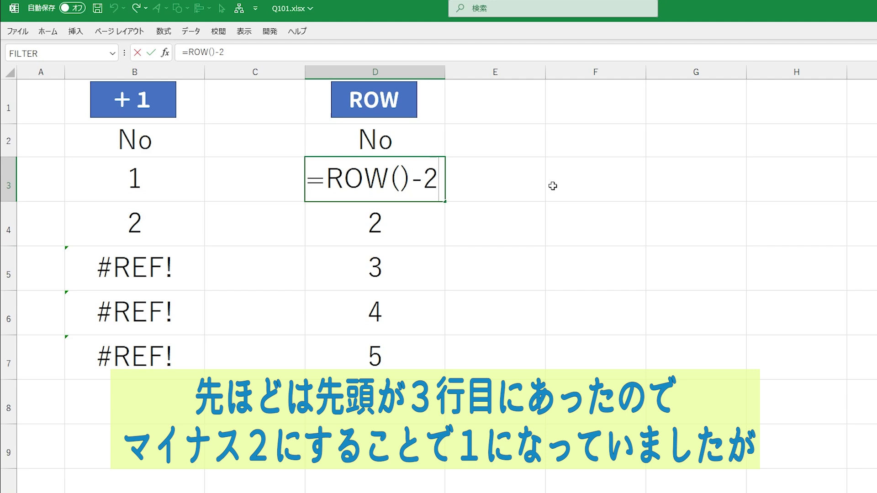
key("ctrl+Return")
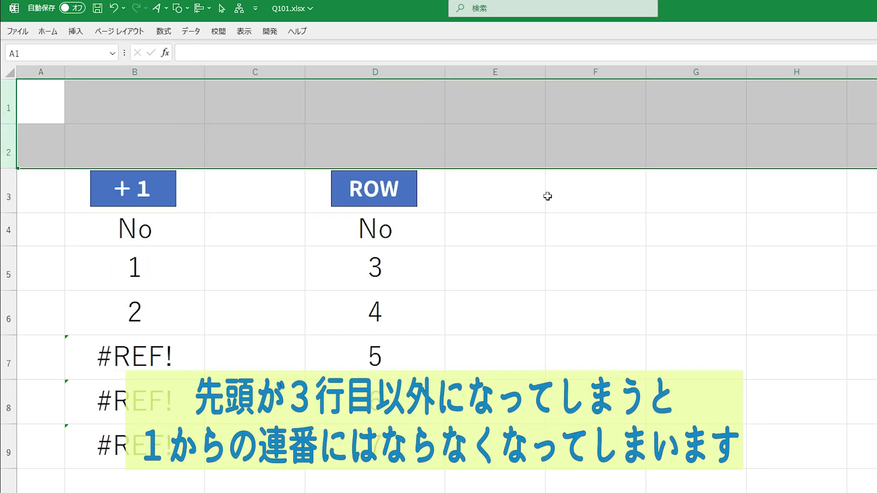
left_click(551, 222)
left_click(435, 267)
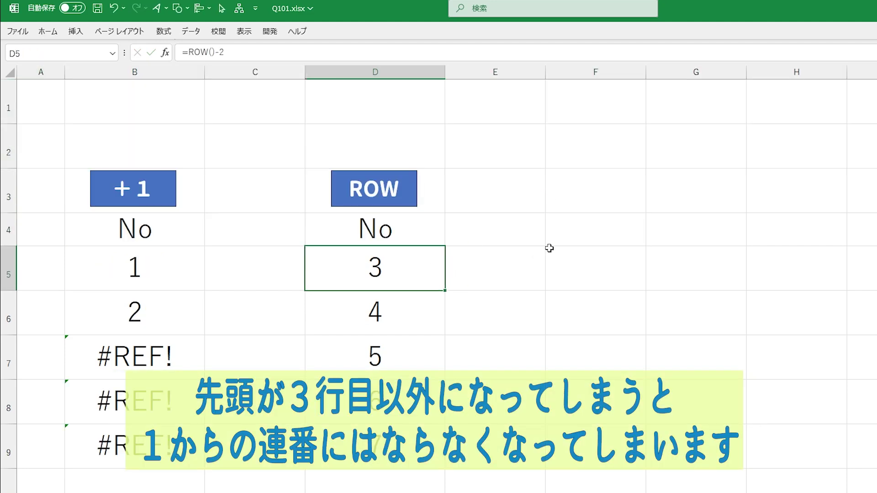
key("F2")
key("ctrl+Return")
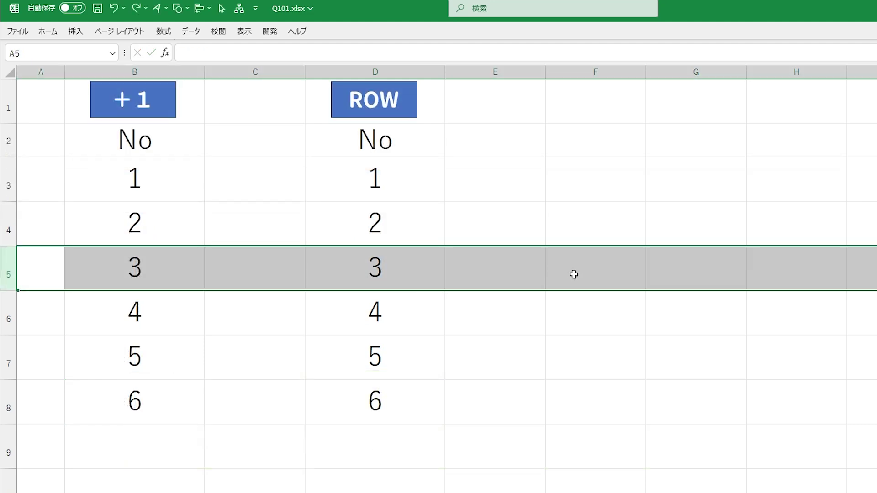
left_click(574, 274)
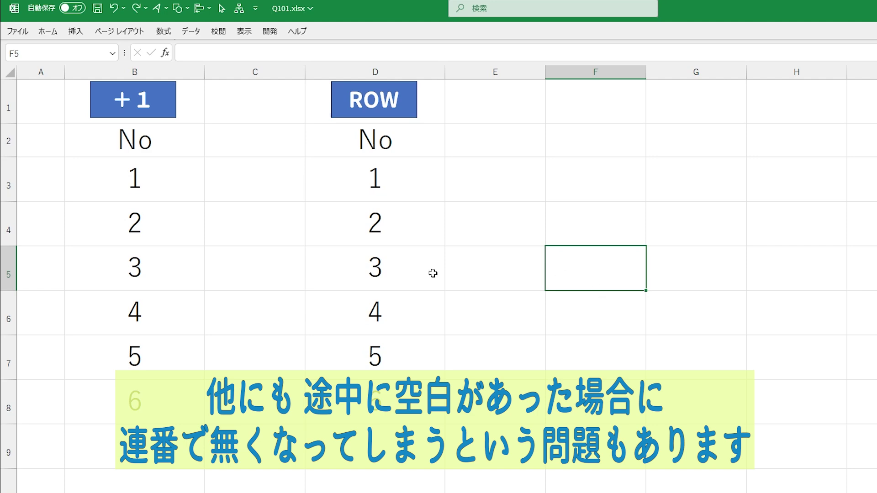
Clear row 5 in both No columns, then compare B5, D5 and the D3:D8 numbers
left_click_drag(121, 270, 411, 269)
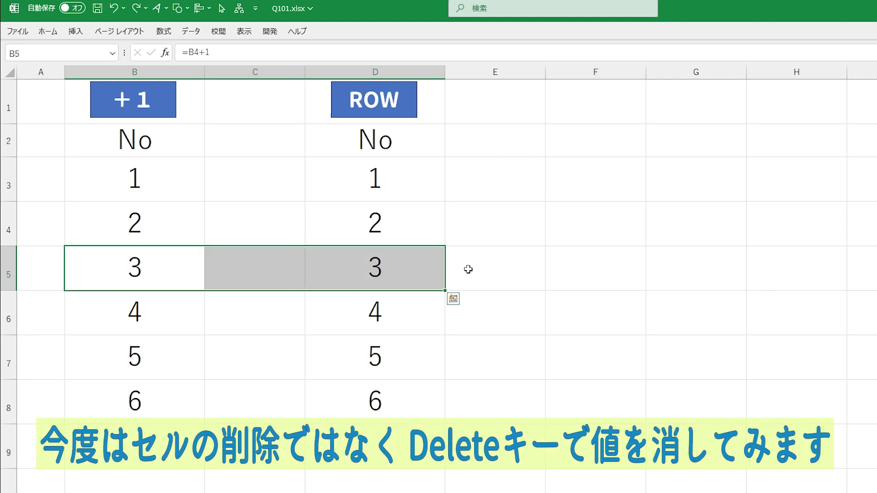
key("Delete")
left_click(515, 262)
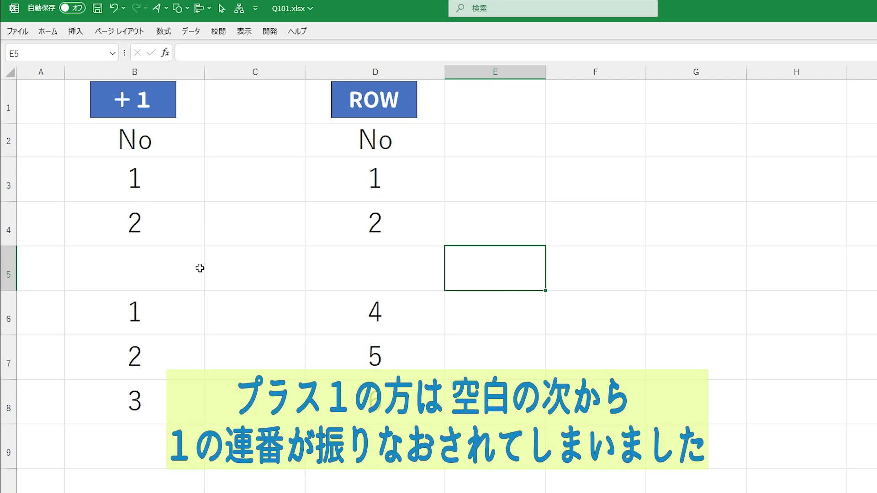
left_click(171, 269)
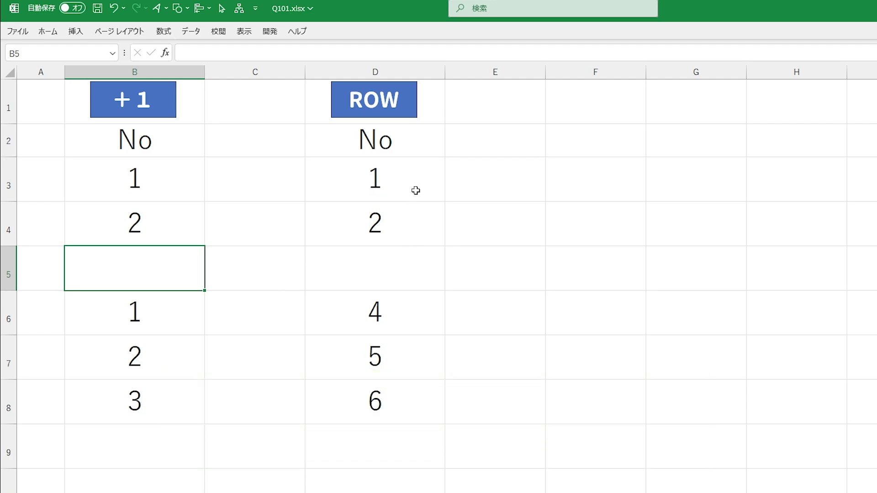
left_click(411, 276)
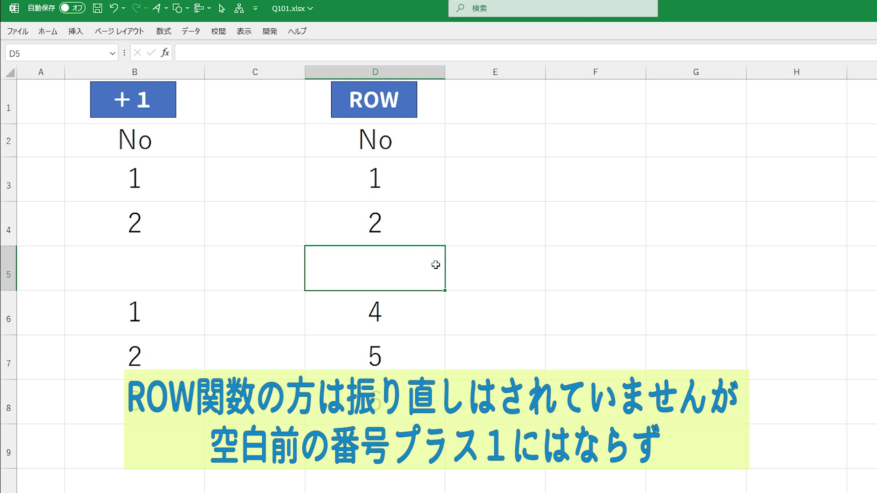
left_click_drag(406, 166, 407, 402)
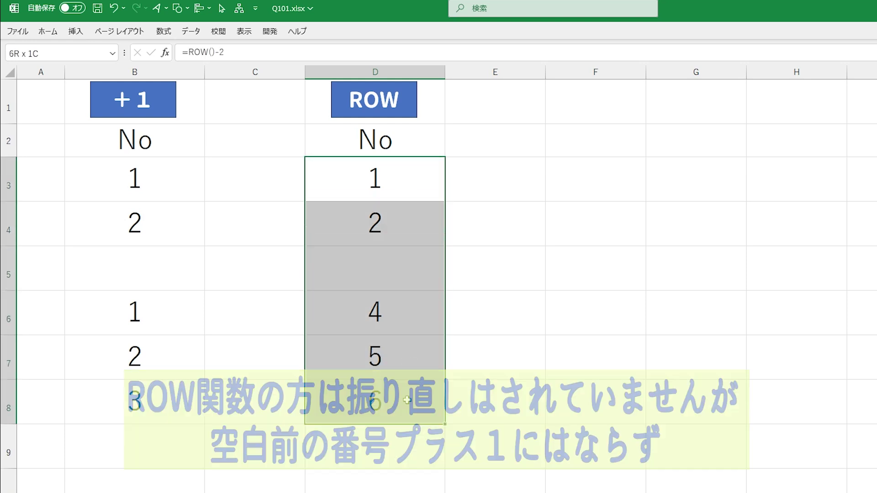
Renumber the ROW column from D6 downward, starting at 3 below the blank row
left_click(609, 230)
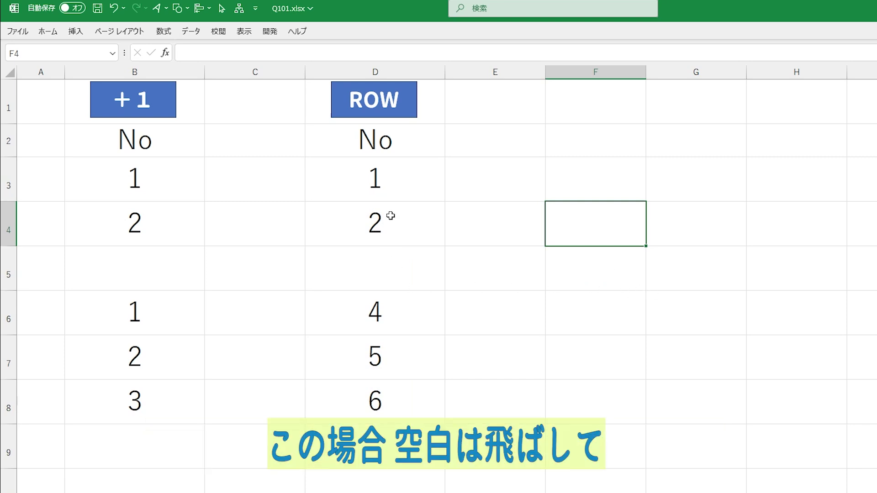
left_click(396, 325)
key("Return")
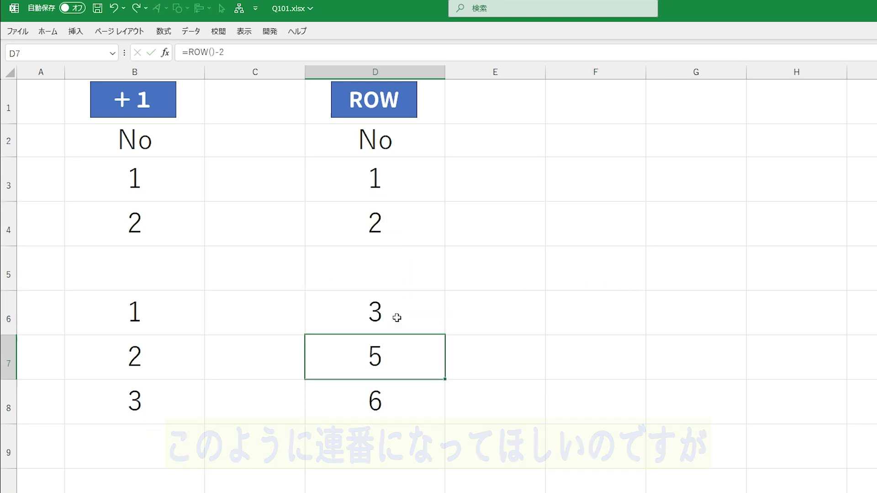
key("Return")
key("Return")
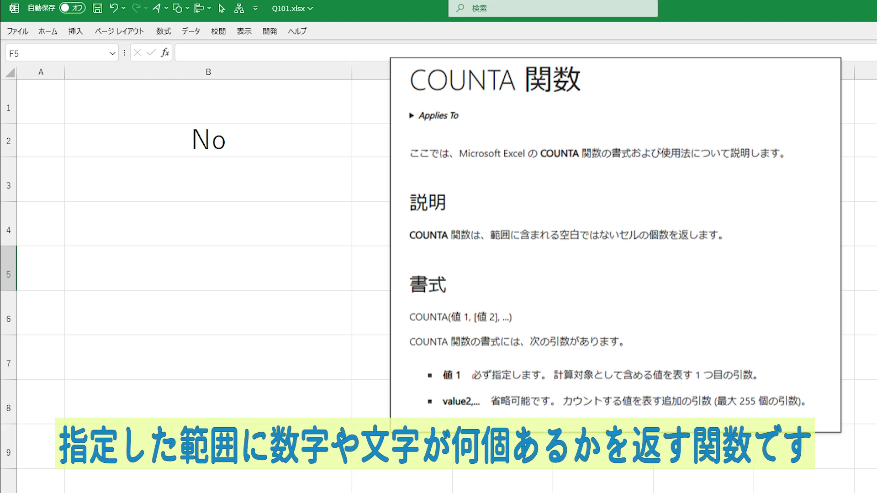
Enter =counta($B$2:B5) in B6, anchoring the B2 reference with F4
left_click(247, 177)
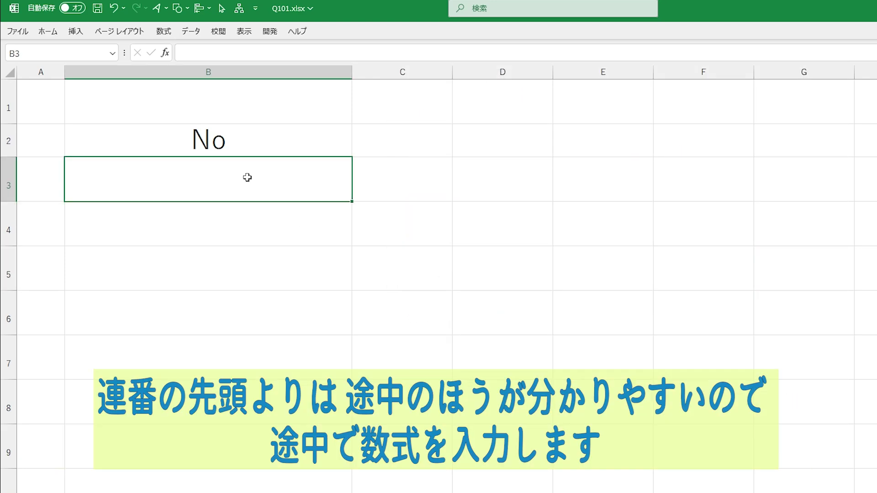
left_click(221, 295)
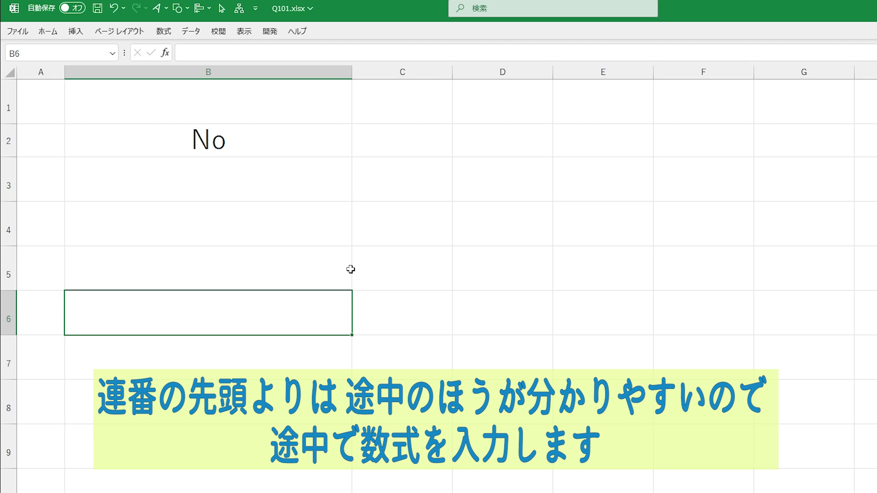
type("=counta")
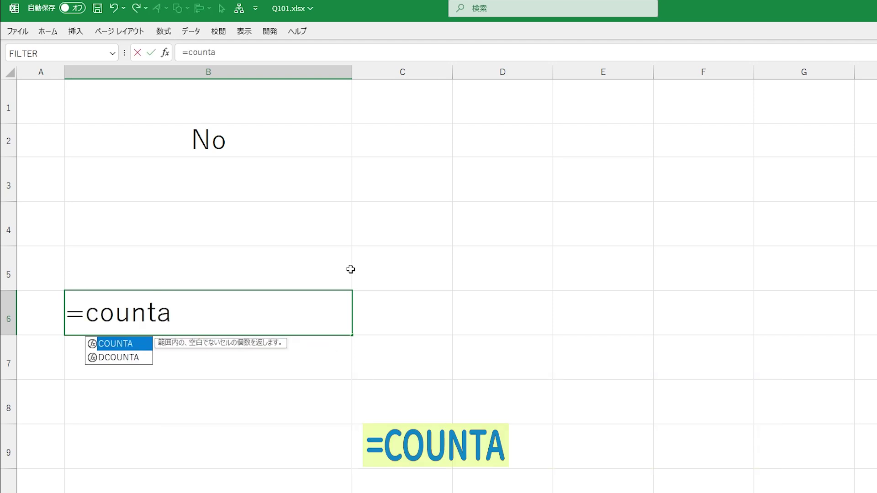
type("(")
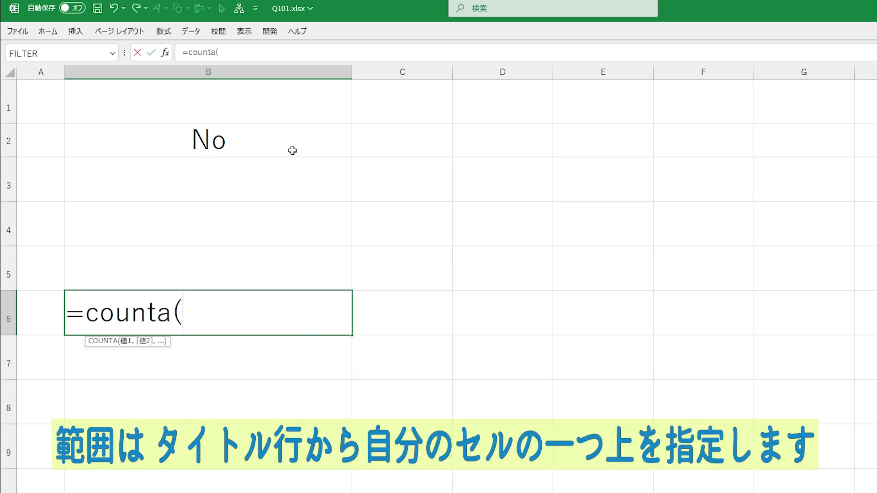
left_click_drag(292, 148, 287, 283)
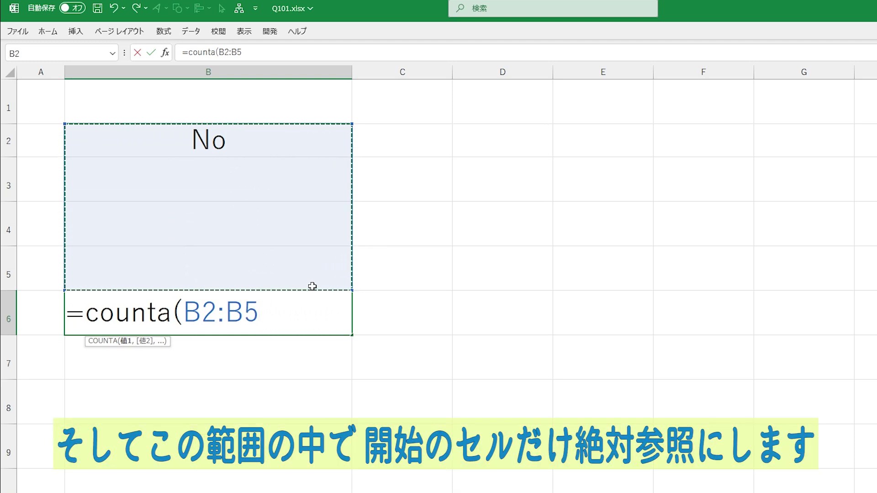
left_click(201, 315)
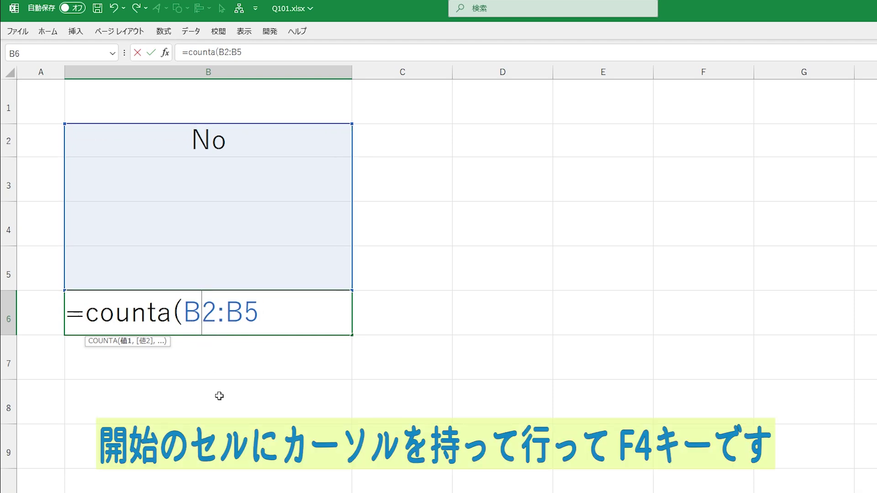
key("F4")
left_click(303, 314)
type(")")
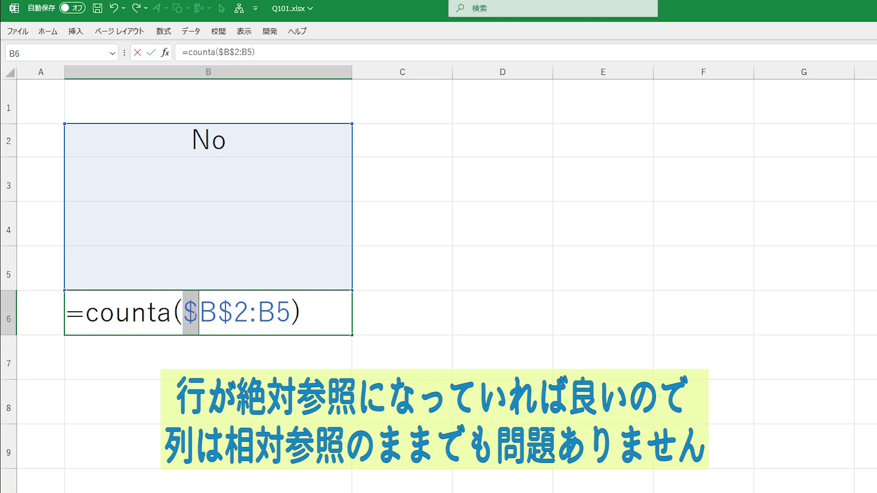
left_click(183, 311)
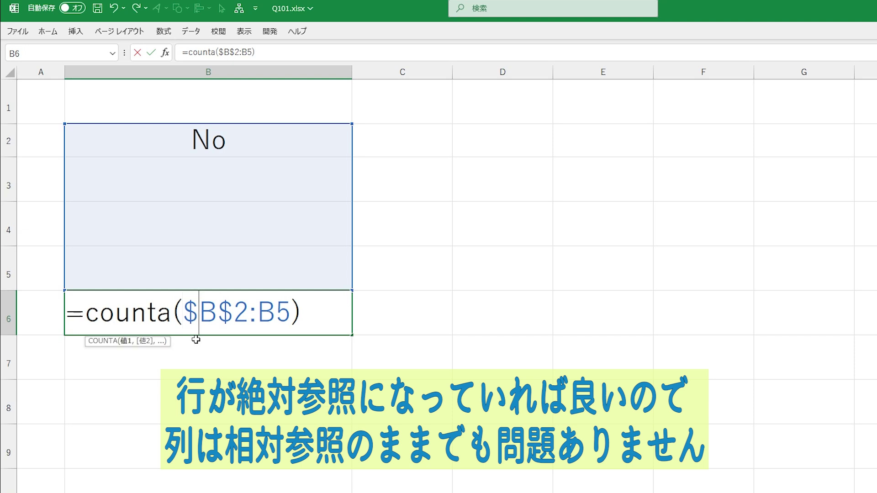
key("Return")
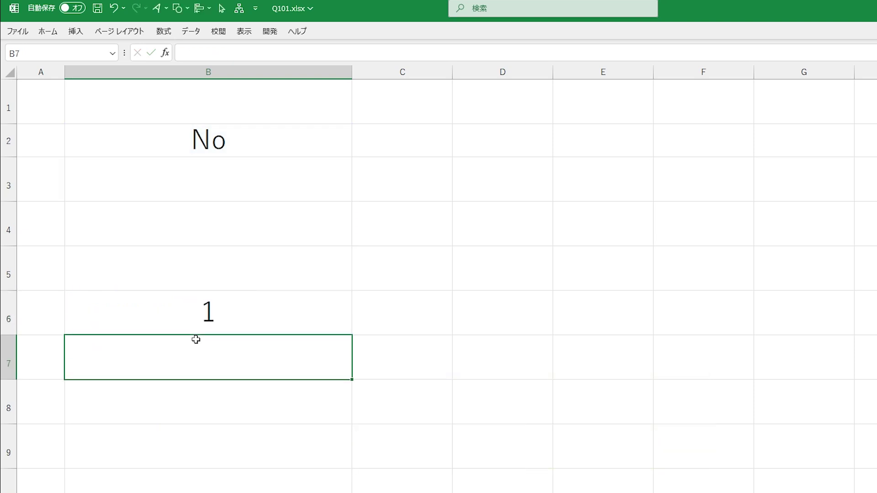
Copy B6's COUNTA formula into B3:B8 so the No column reads 1 to 6
right_click(223, 310)
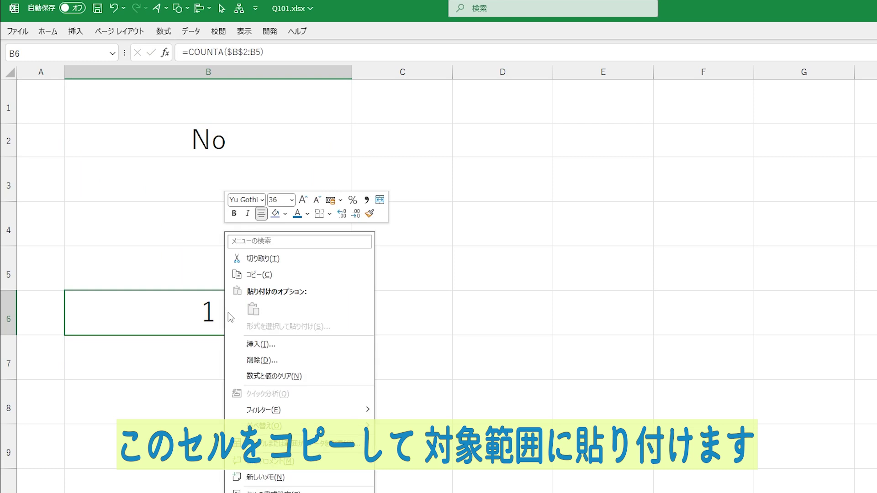
left_click(284, 275)
left_click_drag(250, 185, 255, 398)
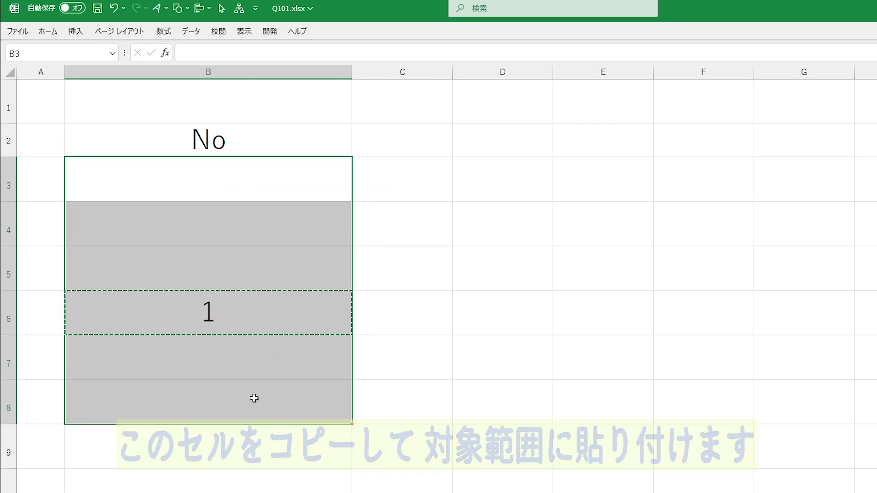
right_click(254, 398)
left_click(288, 121)
left_click(555, 276)
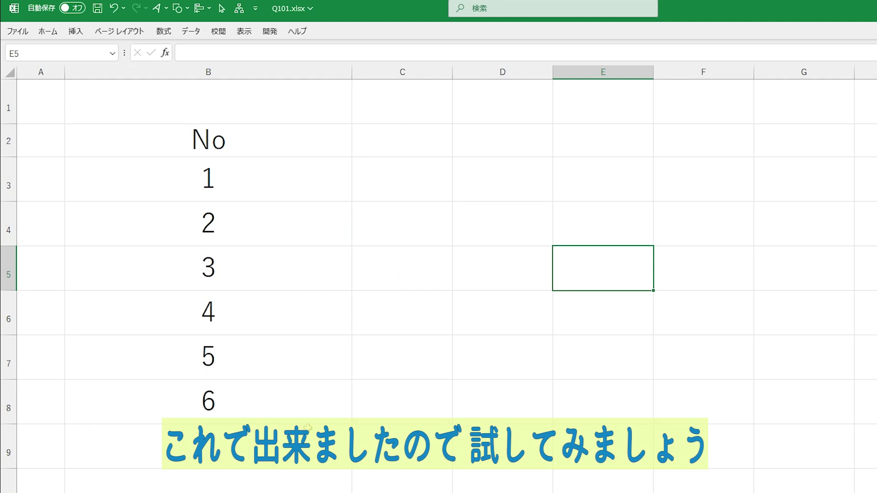
right_click(13, 272)
Delete row 5 to see the COUNTA numbering adjust, then undo the deletion
left_click(72, 395)
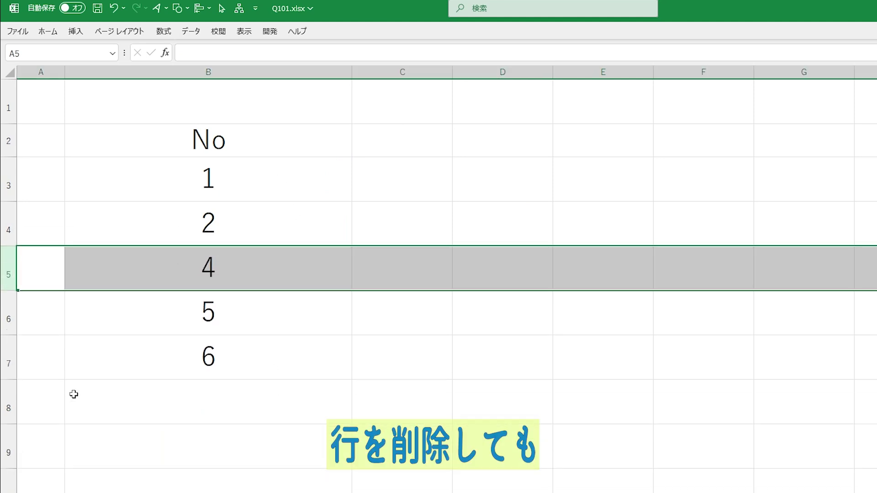
left_click(314, 397)
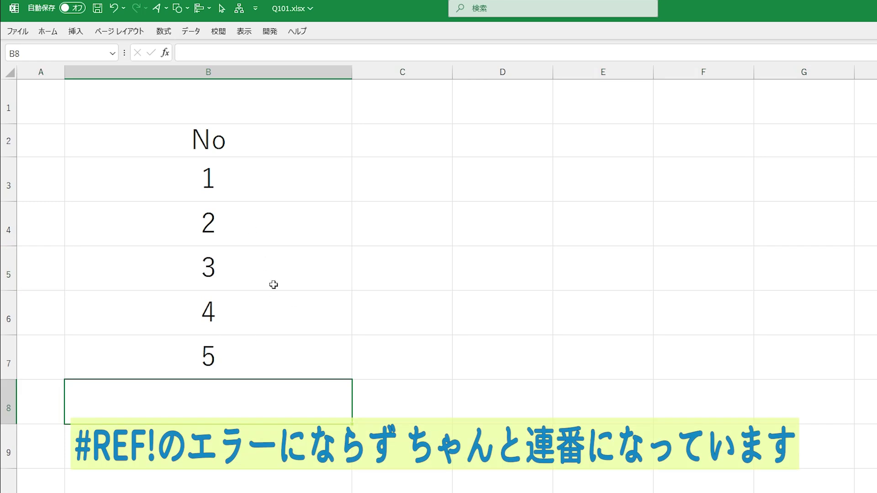
key("ctrl+z")
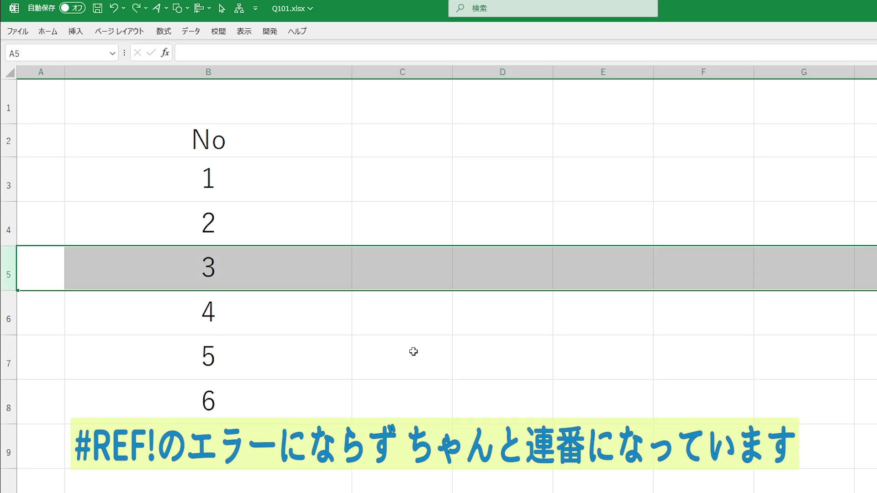
left_click(466, 351)
Insert two rows above the list, check B5's shifted formula, then undo the insertion
left_click_drag(7, 108, 8, 140)
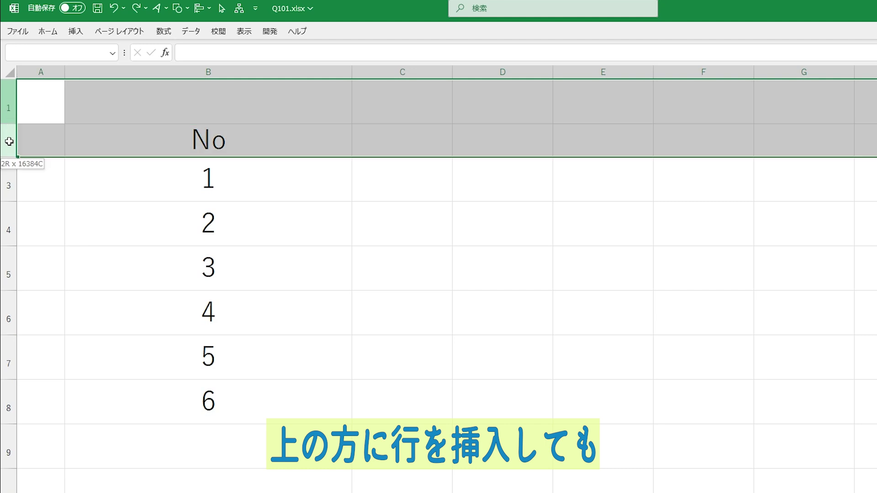
right_click(8, 139)
left_click(81, 257)
left_click(398, 347)
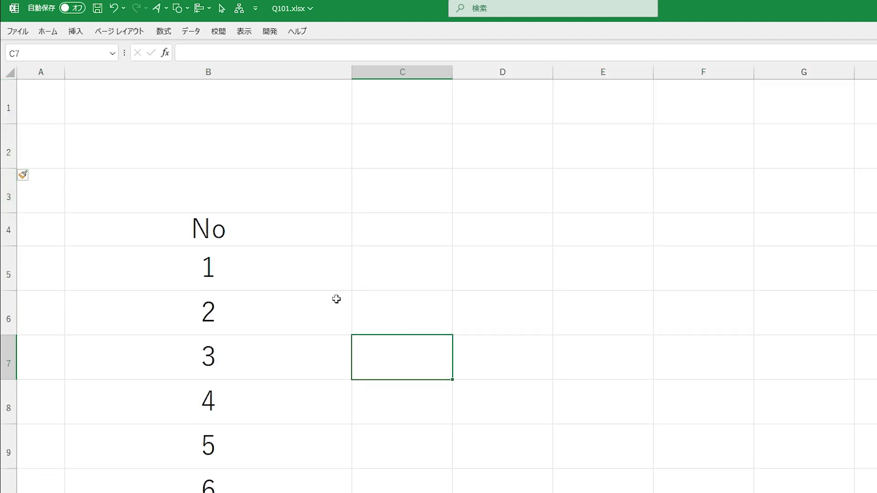
left_click(245, 261)
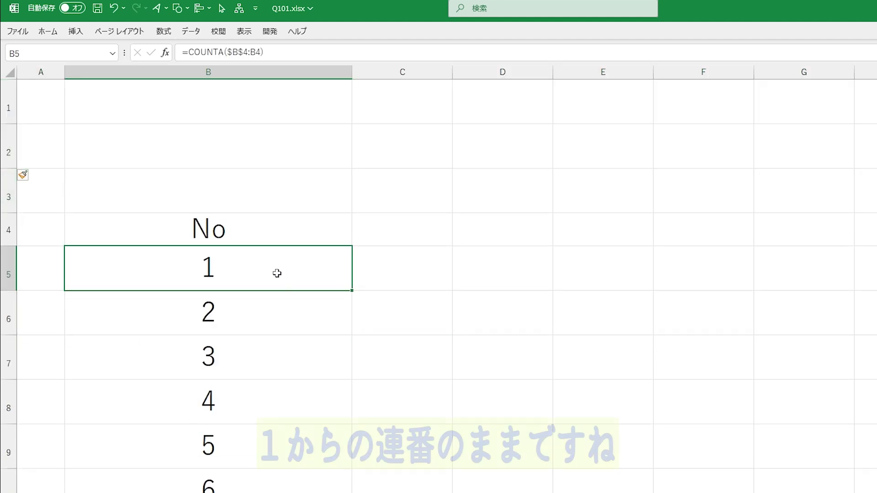
key("ctrl+z")
left_click(507, 242)
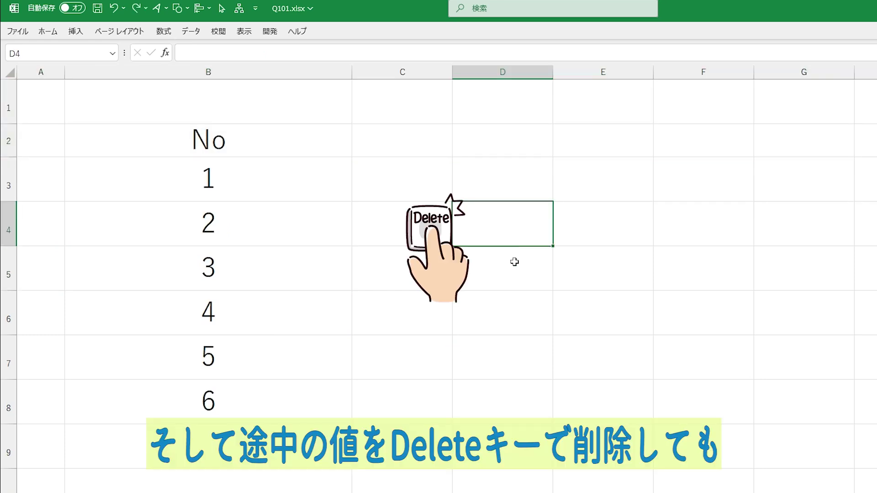
Clear B5 and check that B7's COUNTA formula skips the blank cell
left_click(253, 272)
key("Delete")
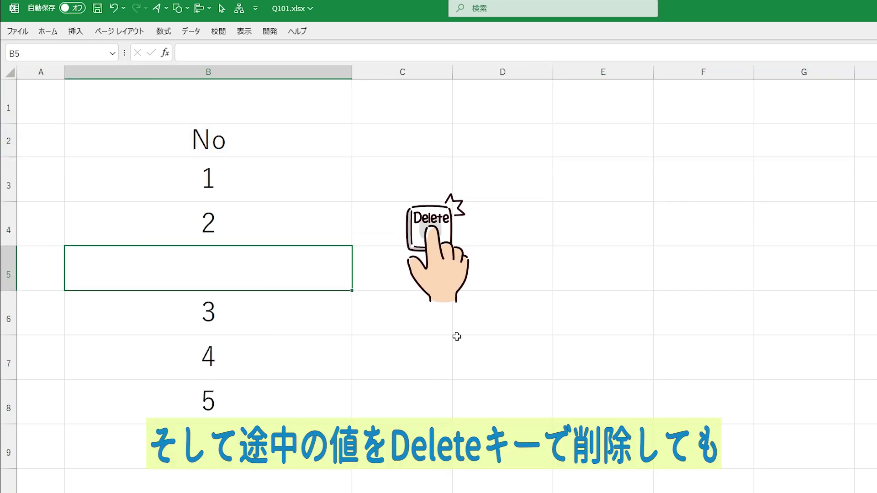
left_click(450, 315)
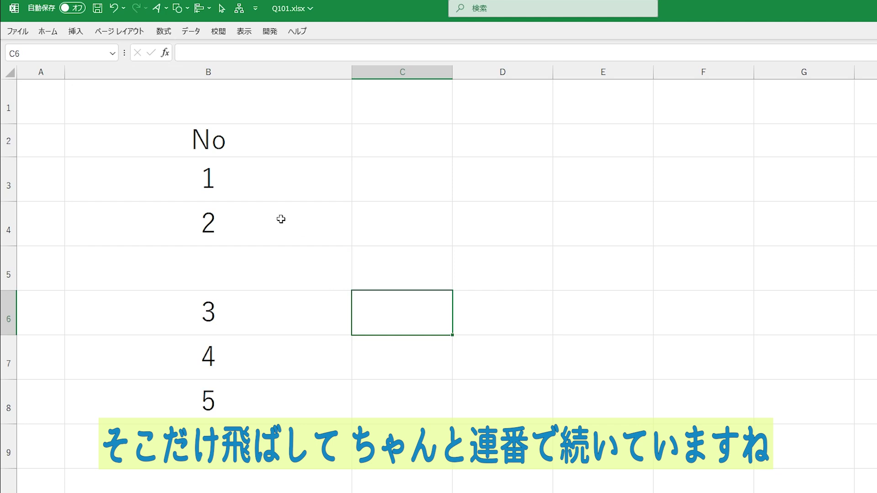
left_click(280, 324)
left_click(269, 347)
key("F2")
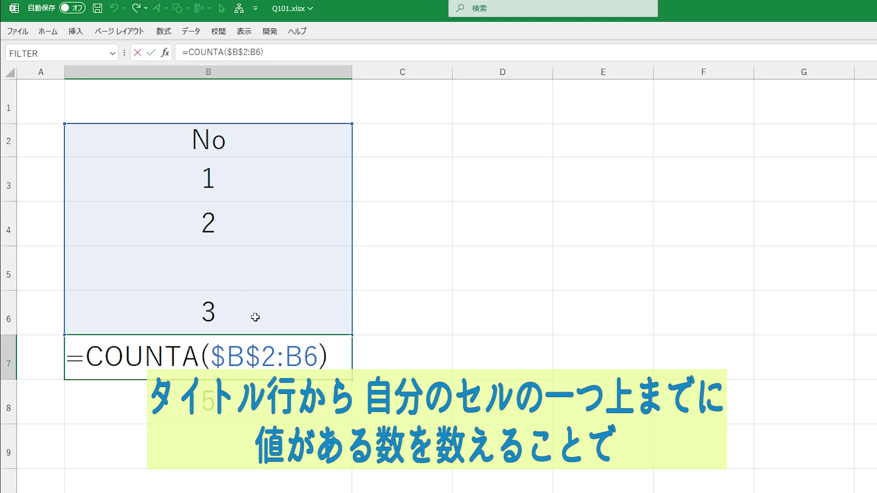
key("ctrl+Return")
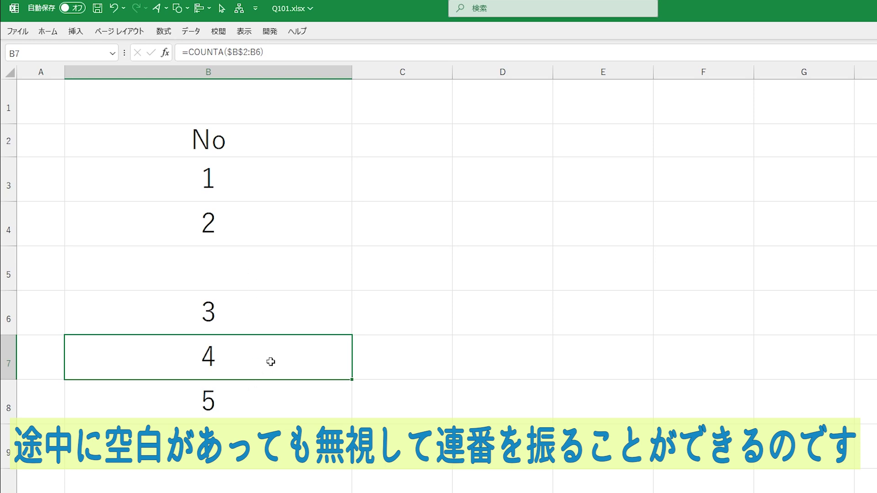
double_click(271, 362)
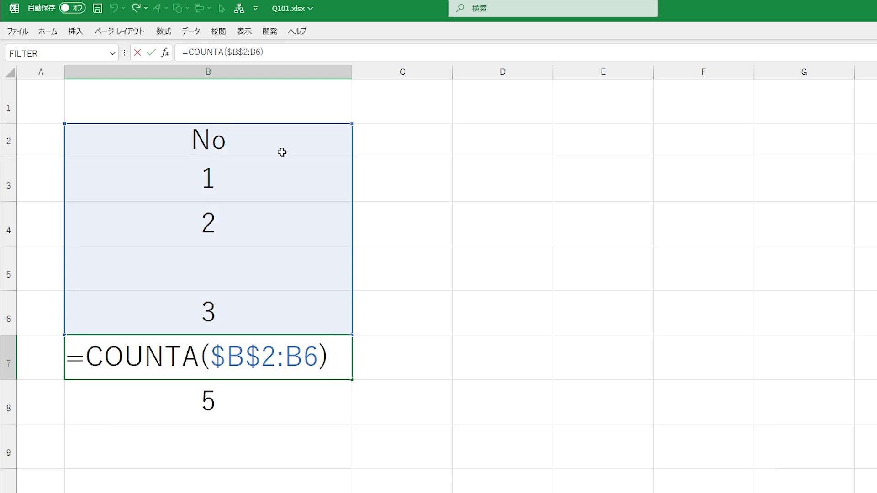
double_click(247, 357)
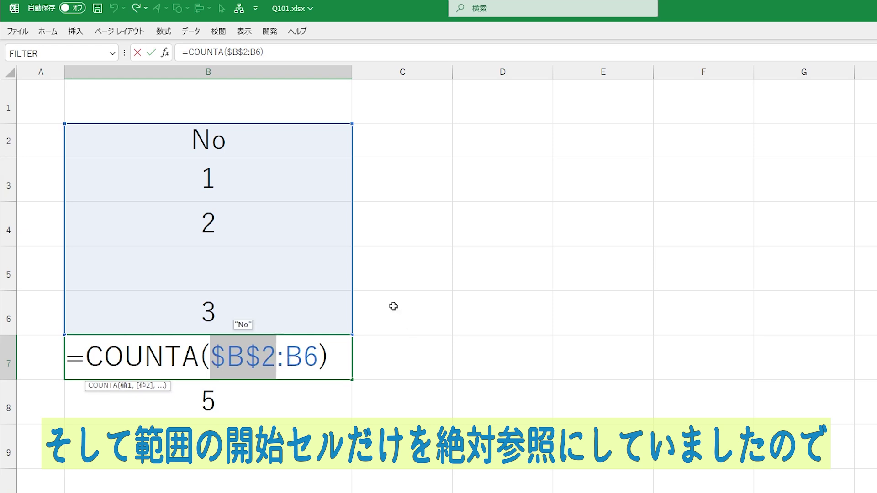
key("Escape")
left_click(287, 309)
double_click(287, 309)
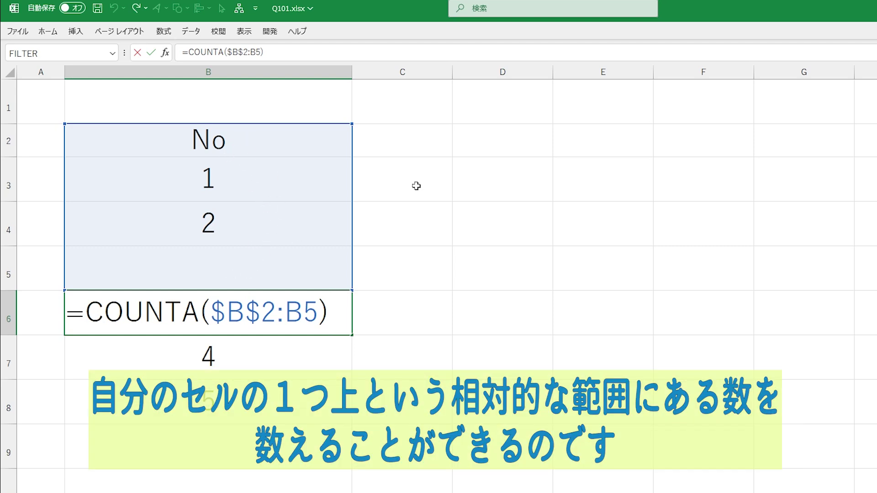
key("Escape")
key("Down")
key("F2")
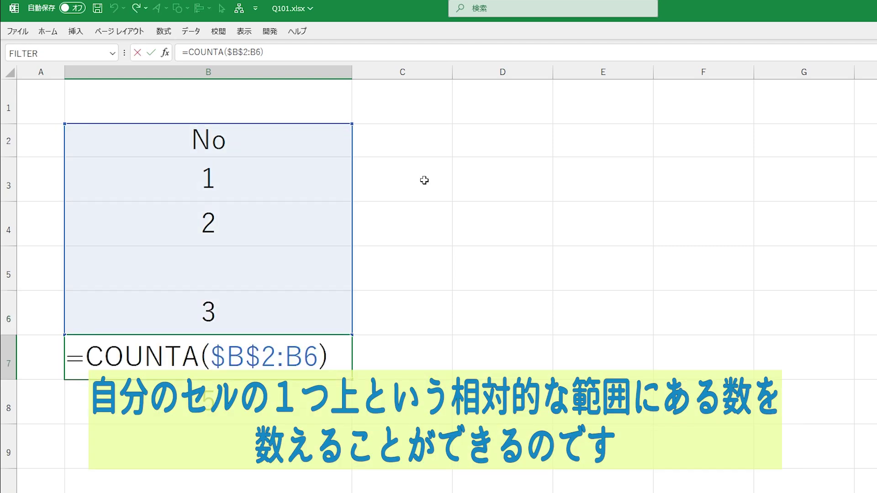
key("Escape")
key("Down")
key("F2")
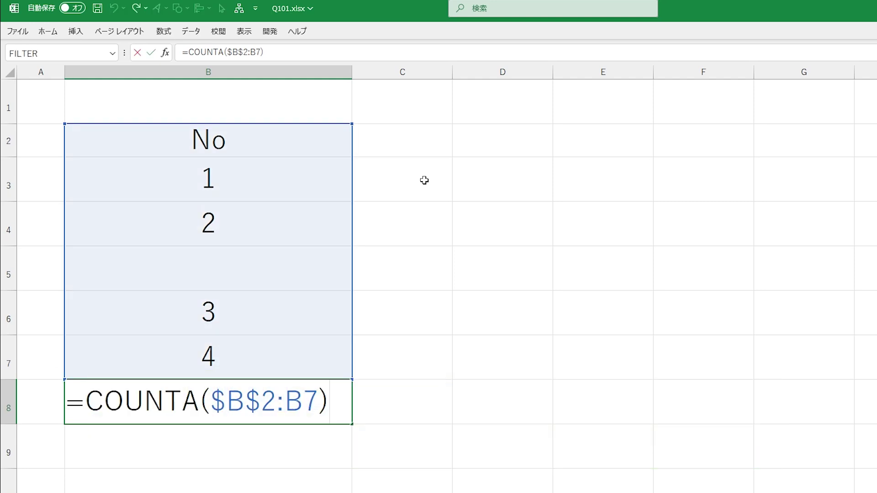
key("Escape")
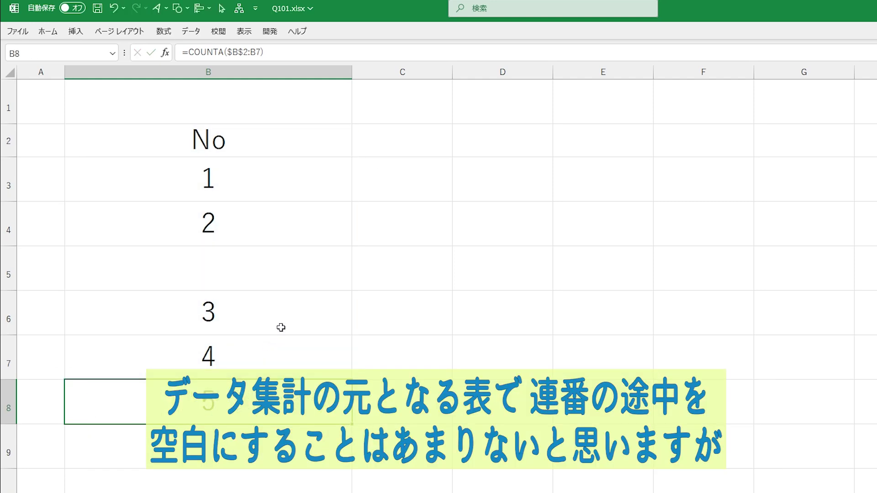
left_click(273, 280)
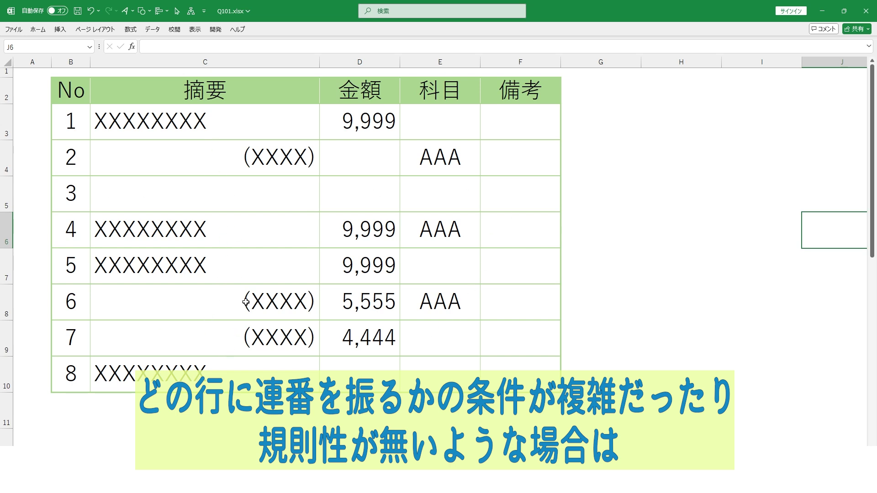
Check B6's COUNTA formula, then clear the No cells B4:B5 and B8:B9
left_click(74, 244)
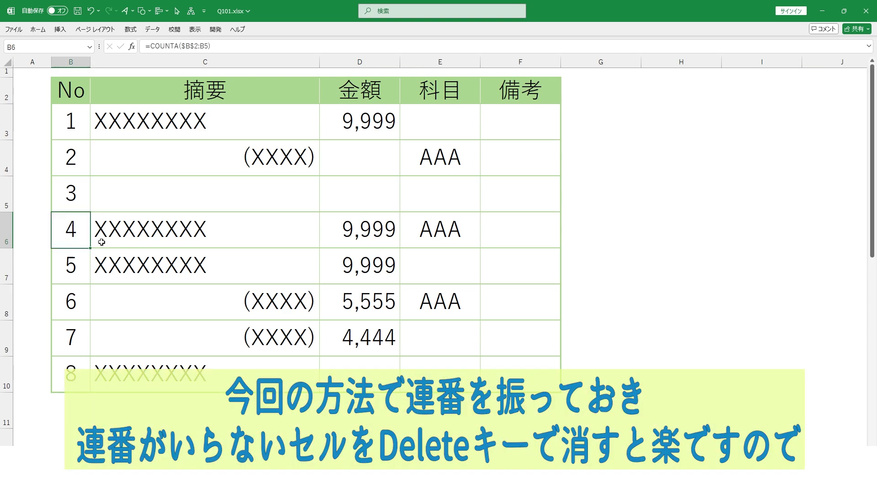
key("F2")
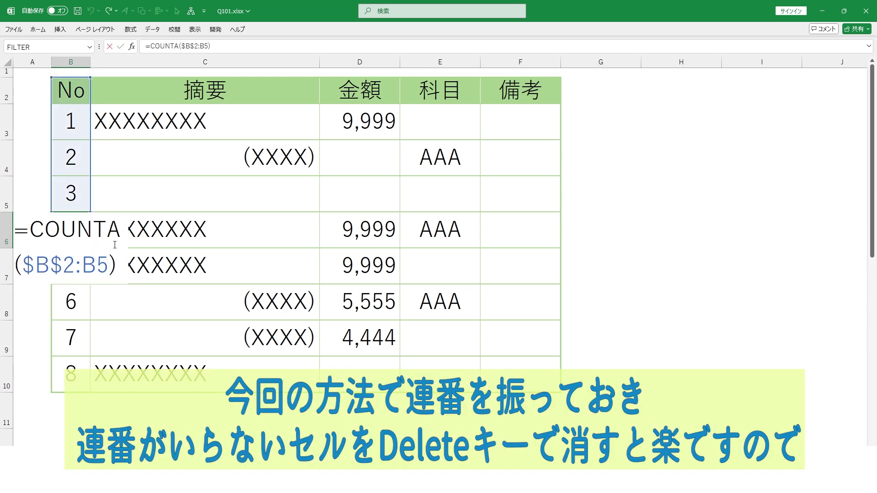
key("Escape")
left_click_drag(71, 157, 71, 194)
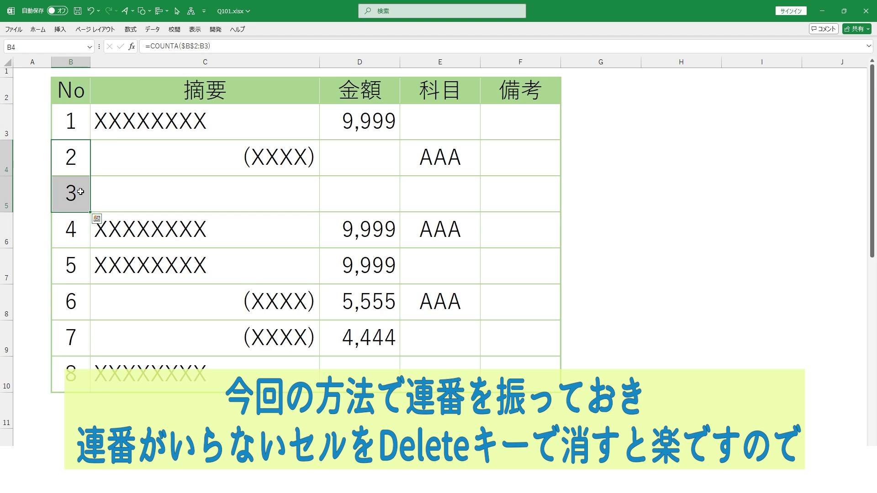
key("Delete")
left_click_drag(71, 297, 70, 338)
key("Delete")
left_click(665, 263)
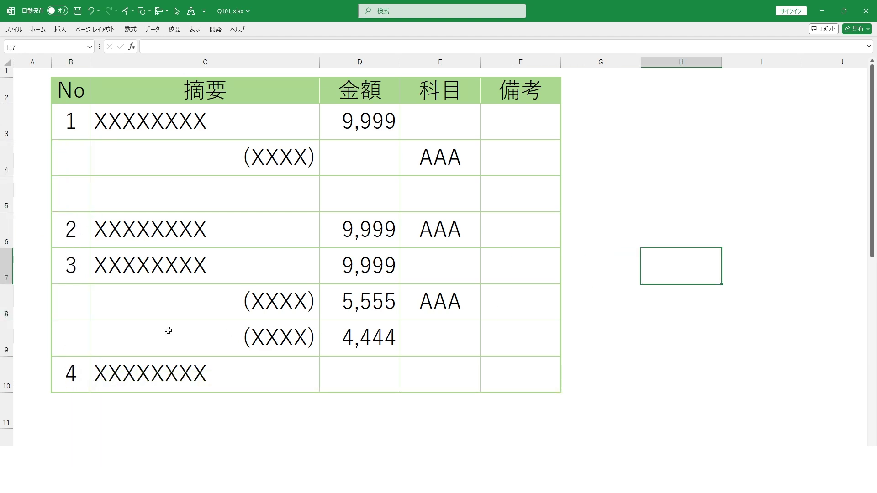
Copy B7's COUNTA numbering formula into B8:B9 to restore their numbers
right_click(79, 267)
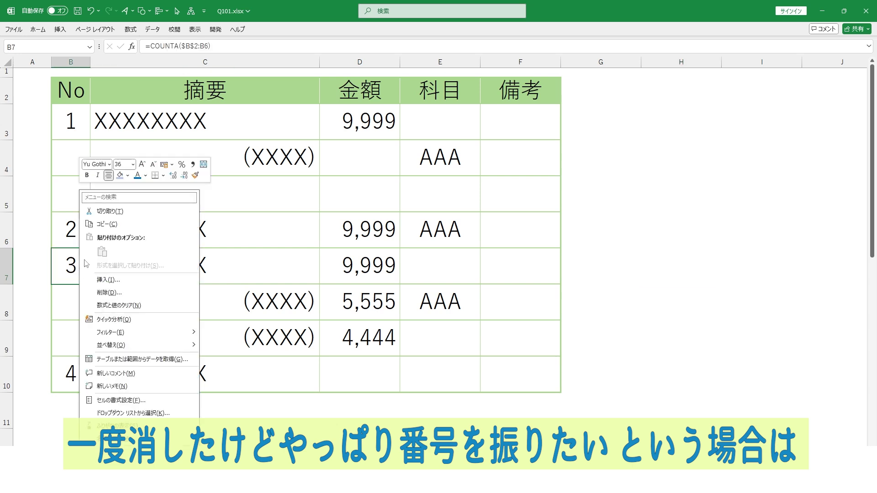
left_click(109, 226)
left_click_drag(82, 297, 80, 330)
right_click(80, 330)
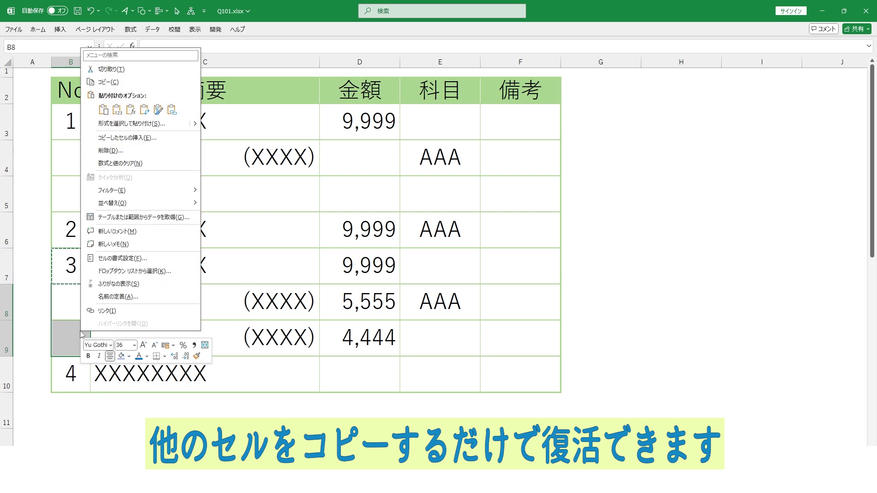
left_click(118, 113)
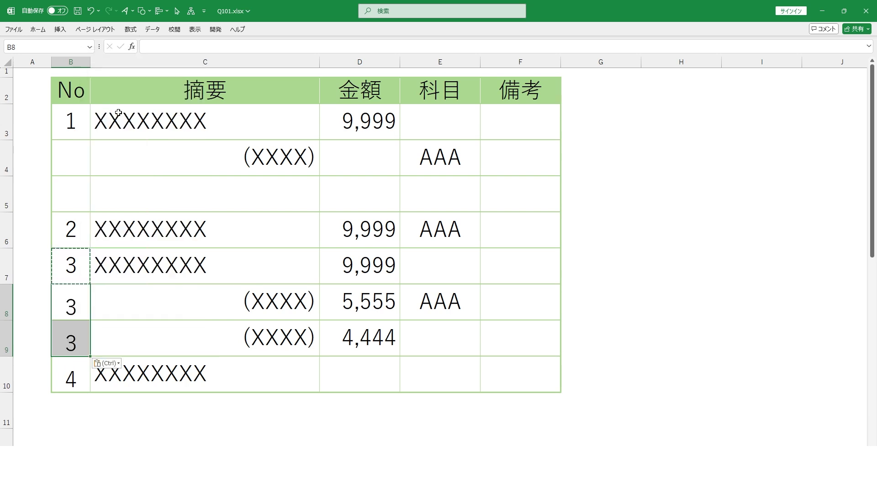
left_click(657, 262)
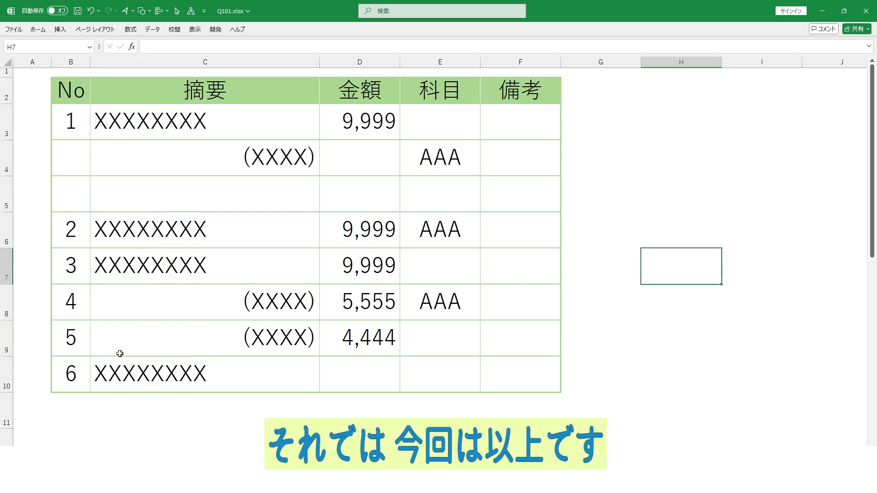